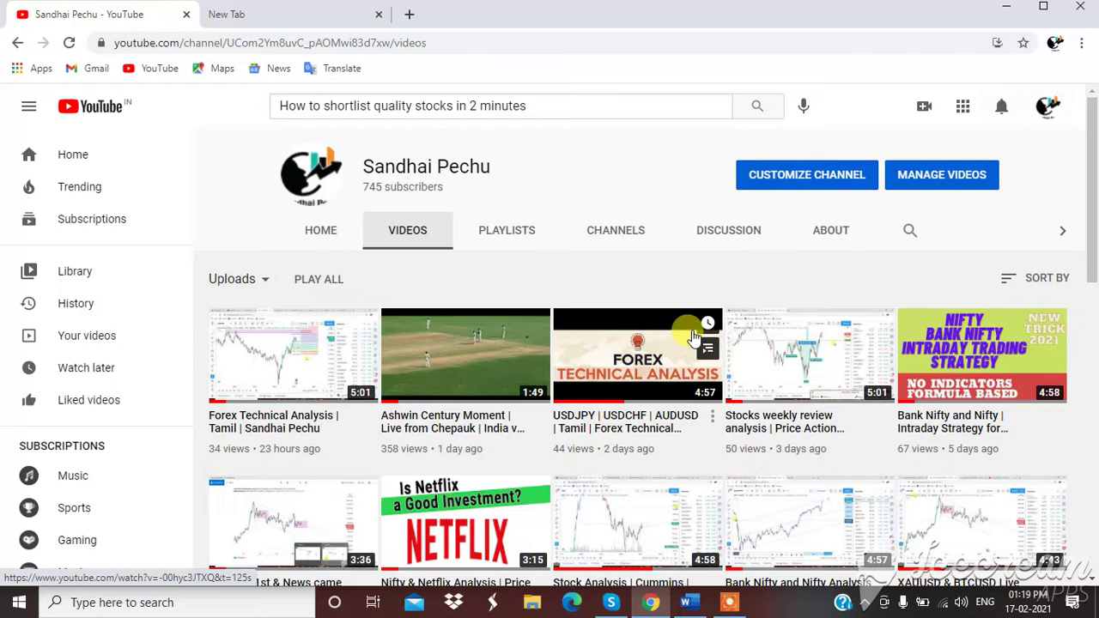
- View the YouTube channel's About page and open screener.in in the empty browser tab
click(824, 244)
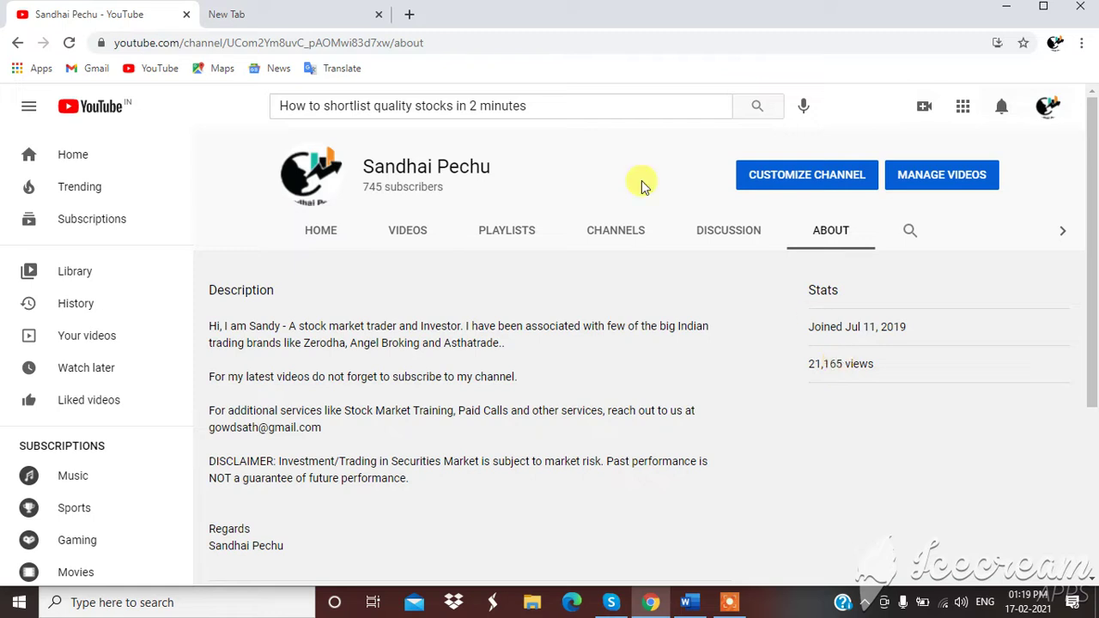
click(320, 11)
click(303, 34)
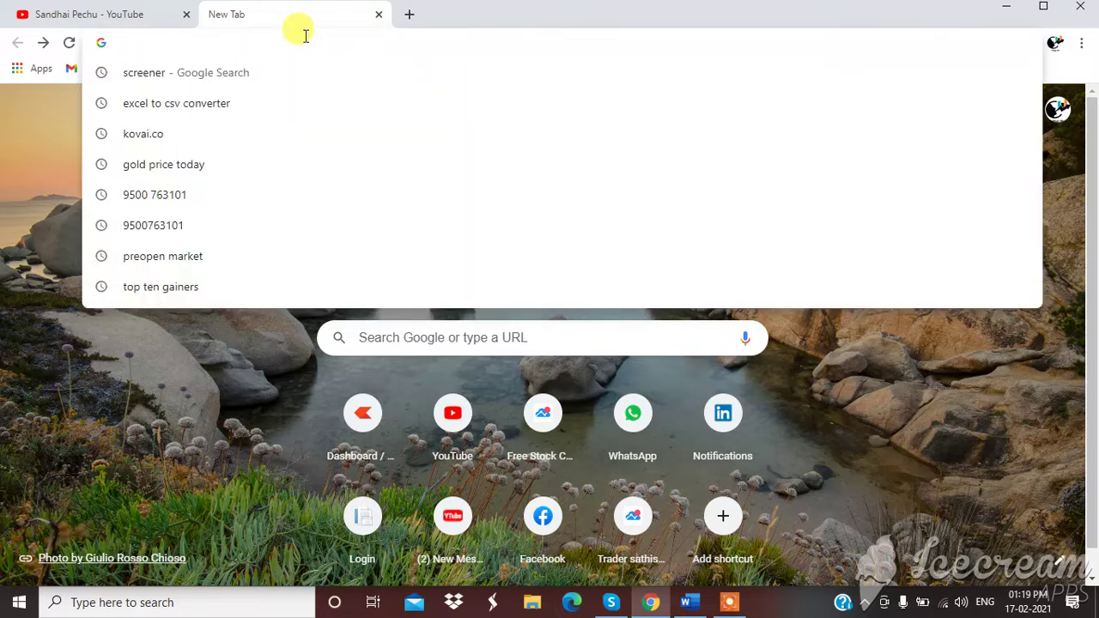
text(scree)
key(Return)
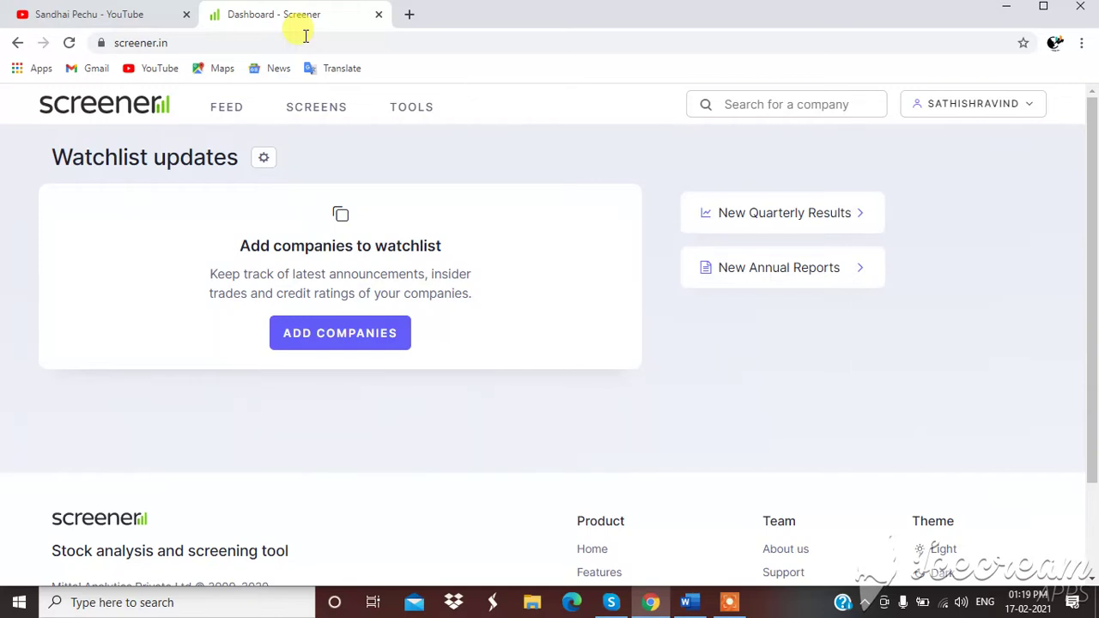
- Start creating a new stock screen with an empty search query
click(964, 107)
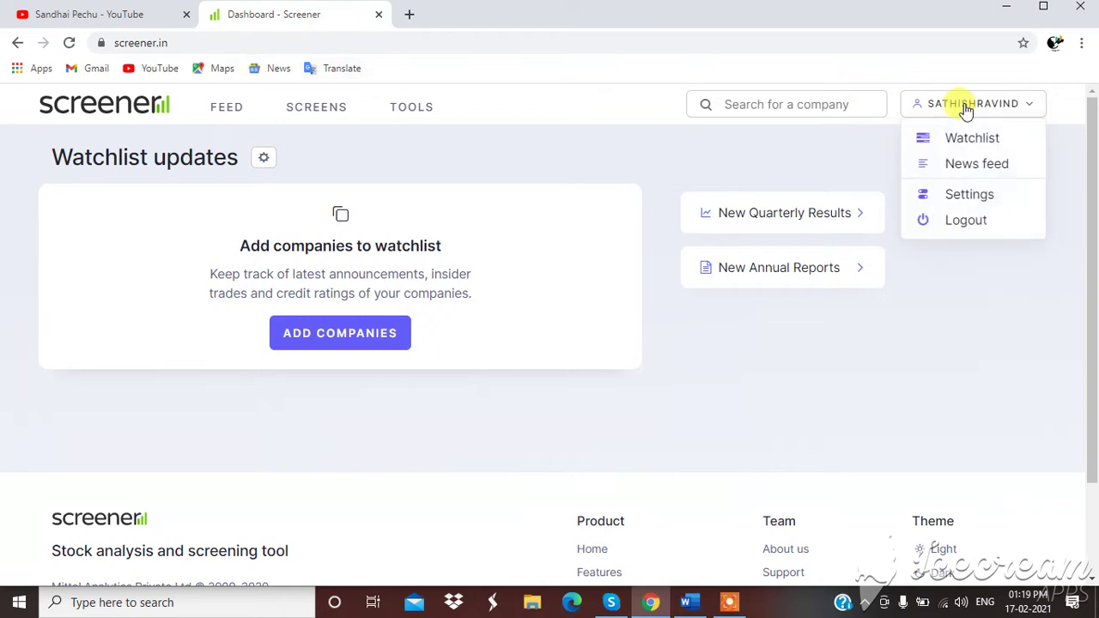
mouse_move(427, 121)
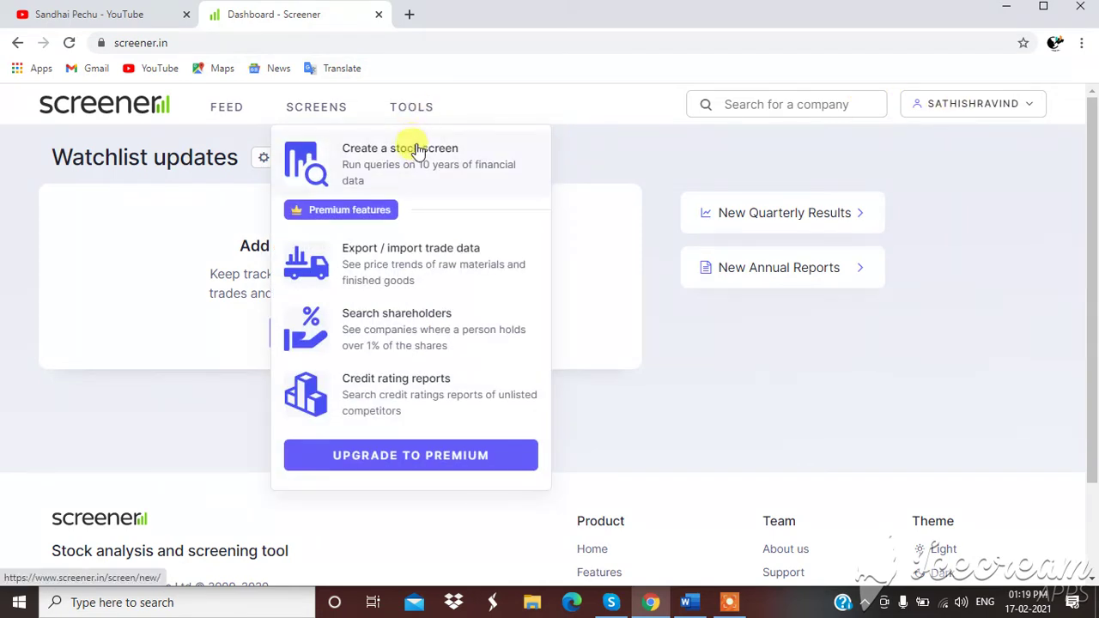
click(416, 152)
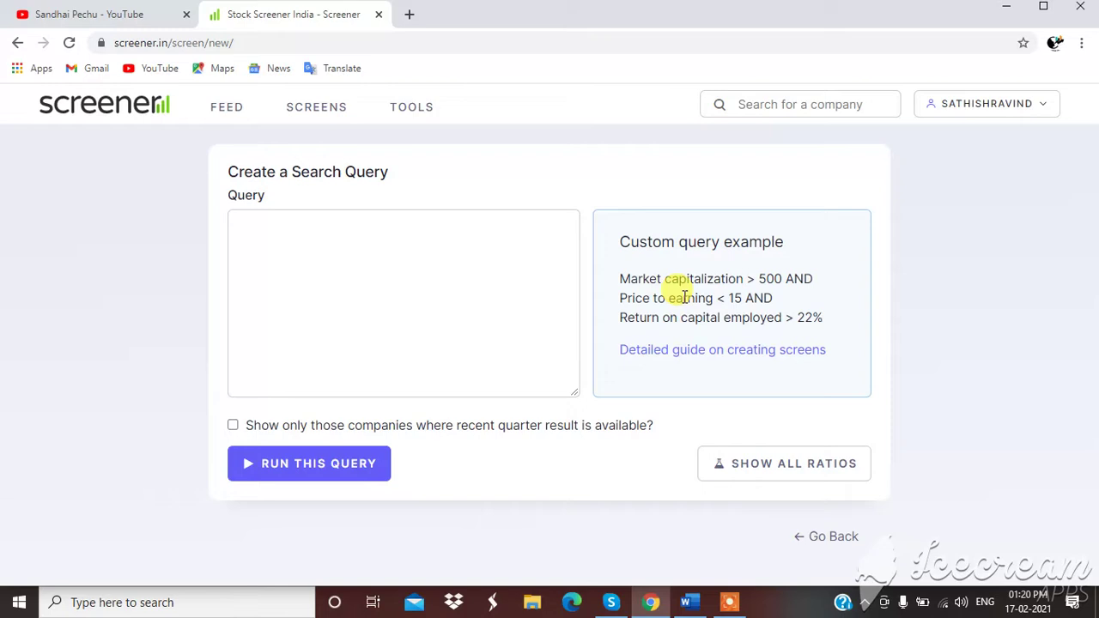
- Enter the query condition Market Capitalization > 5000 and run the query
click(425, 288)
text(m)
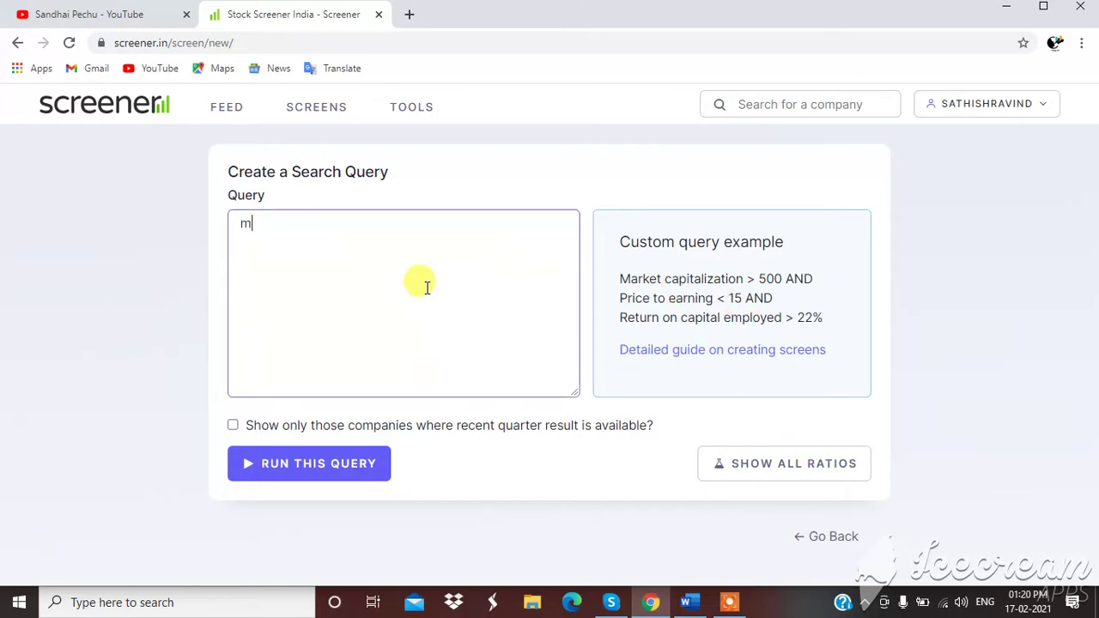
text(ar)
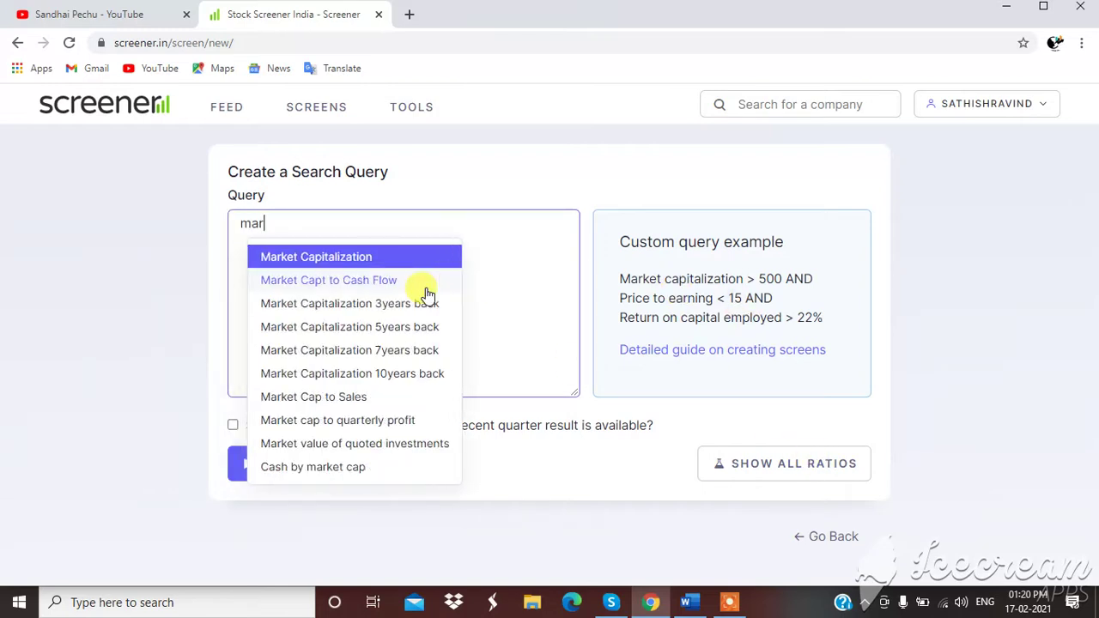
click(384, 255)
text(?)
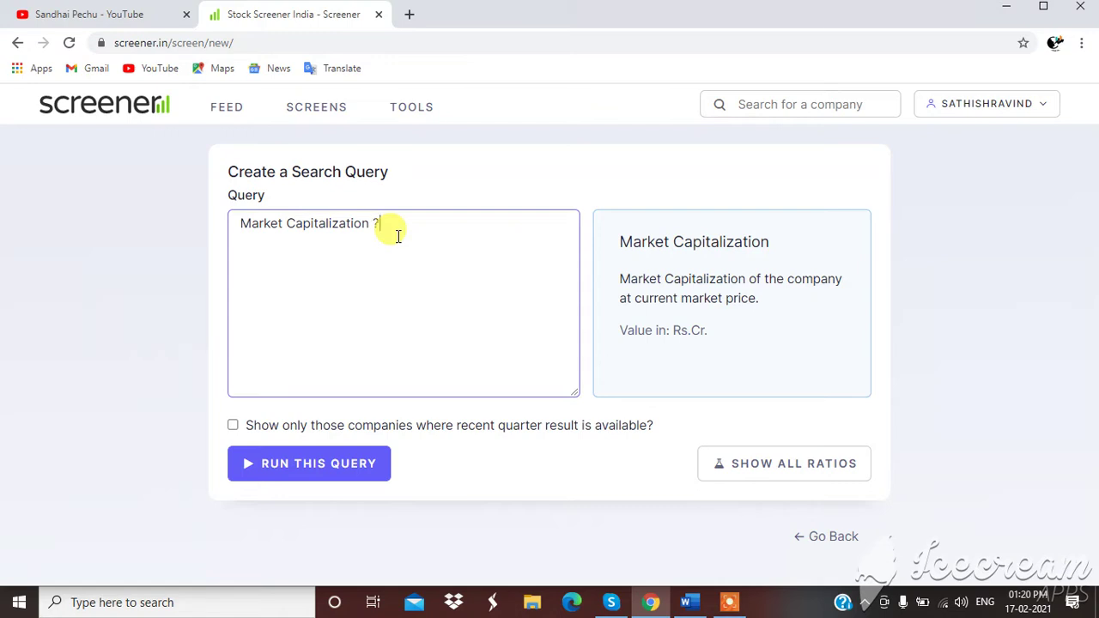
key(BackSpace)
text(>)
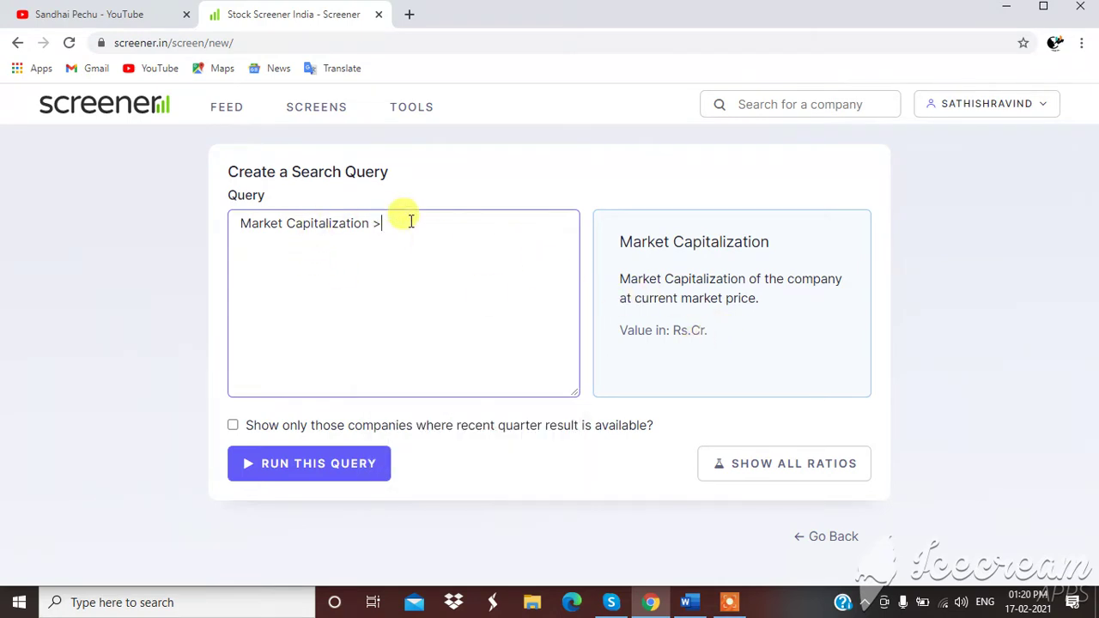
text( 5000)
click(320, 468)
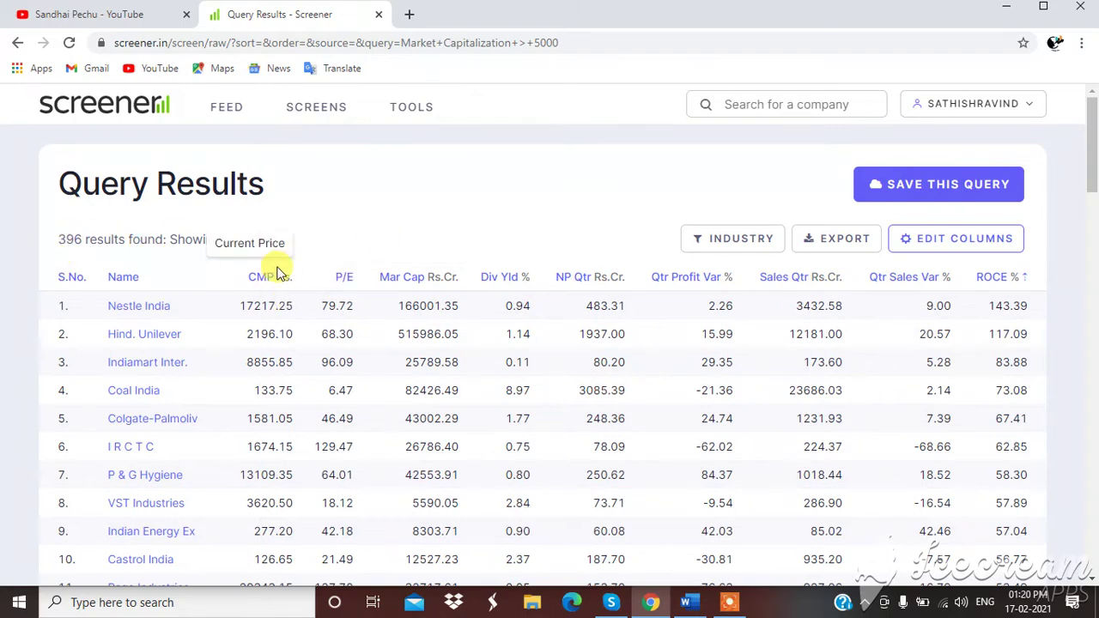
- Add the condition Profit growth > 15 to the query with AND on a new line, and run it
drag(1091, 152, 1090, 468)
click(555, 308)
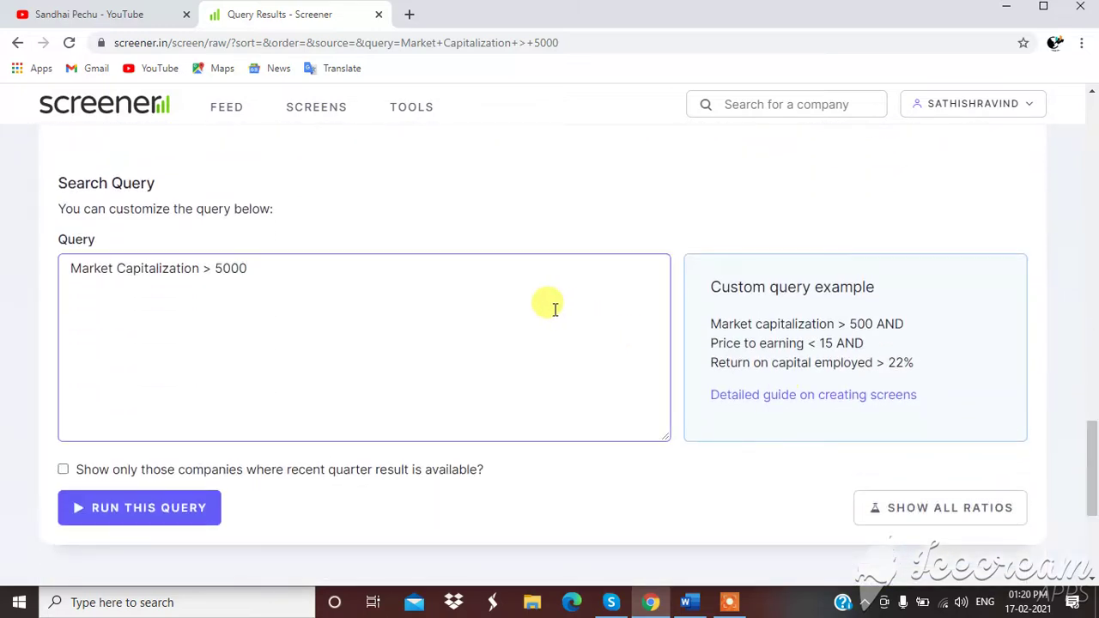
text(b)
key(BackSpace)
text(AND)
key(Return)
text(pr)
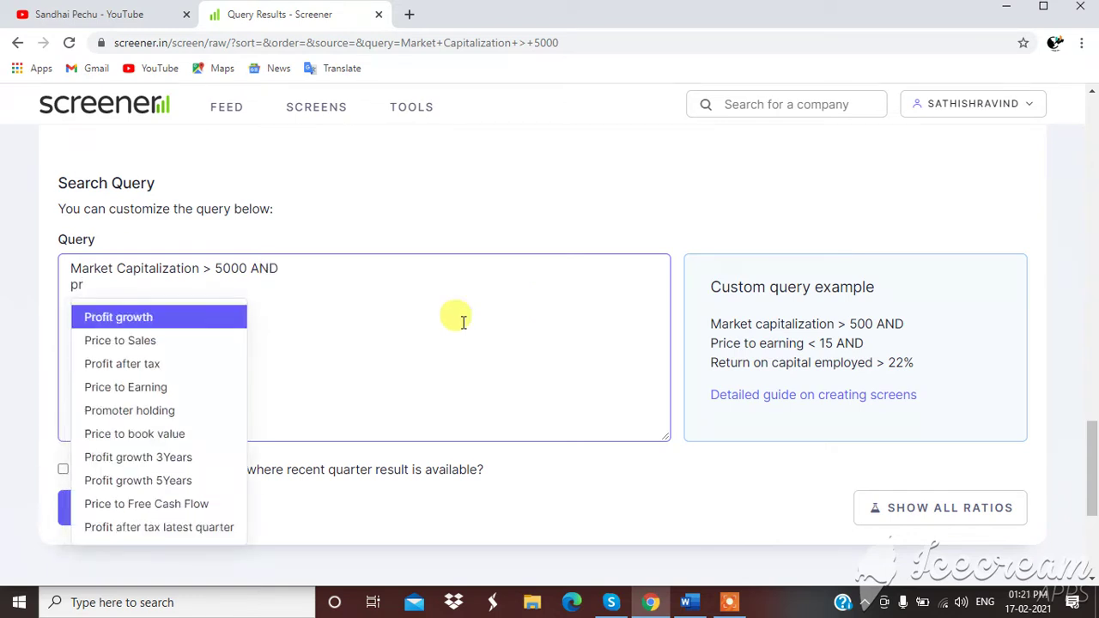
click(217, 319)
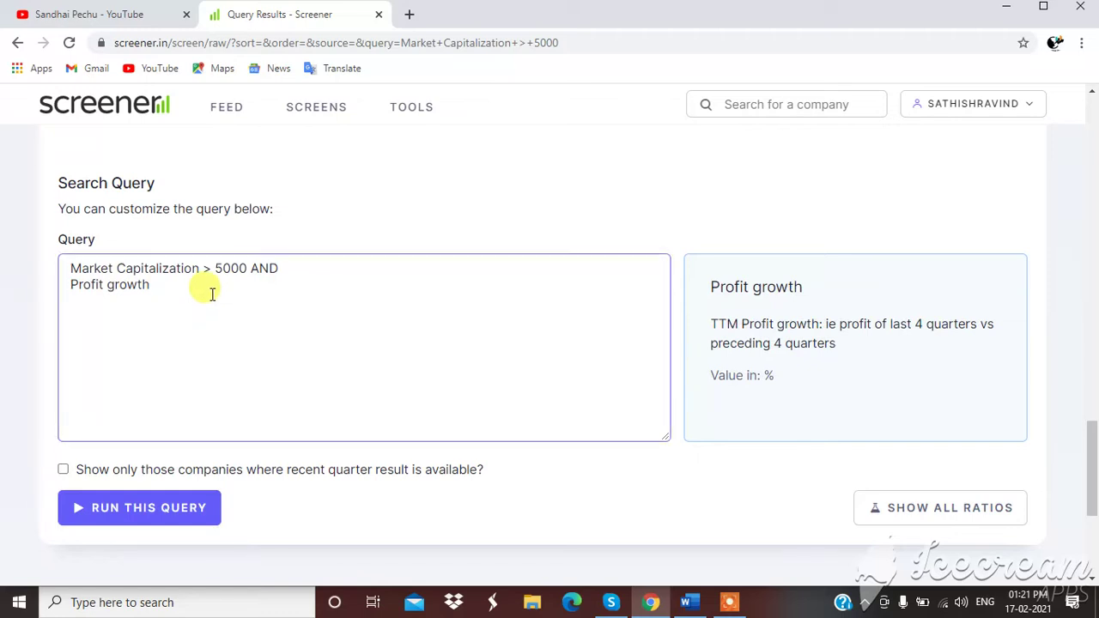
text(> 15)
click(154, 509)
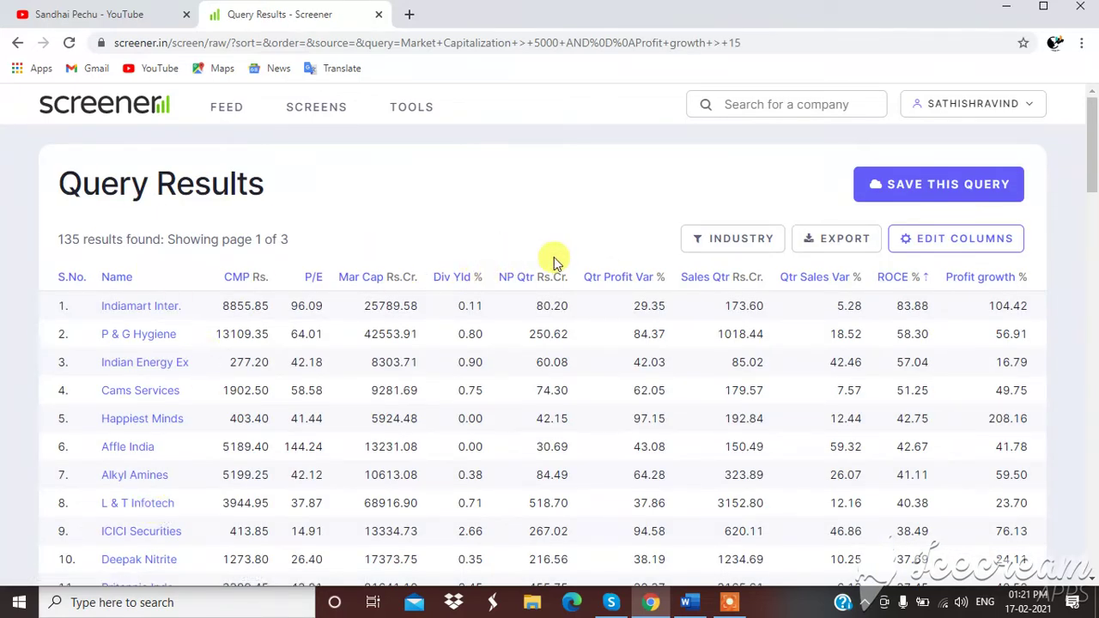
- Change the query's profit growth ratio to Profit growth 5Years and rerun the query
drag(1091, 142, 1077, 502)
click(152, 316)
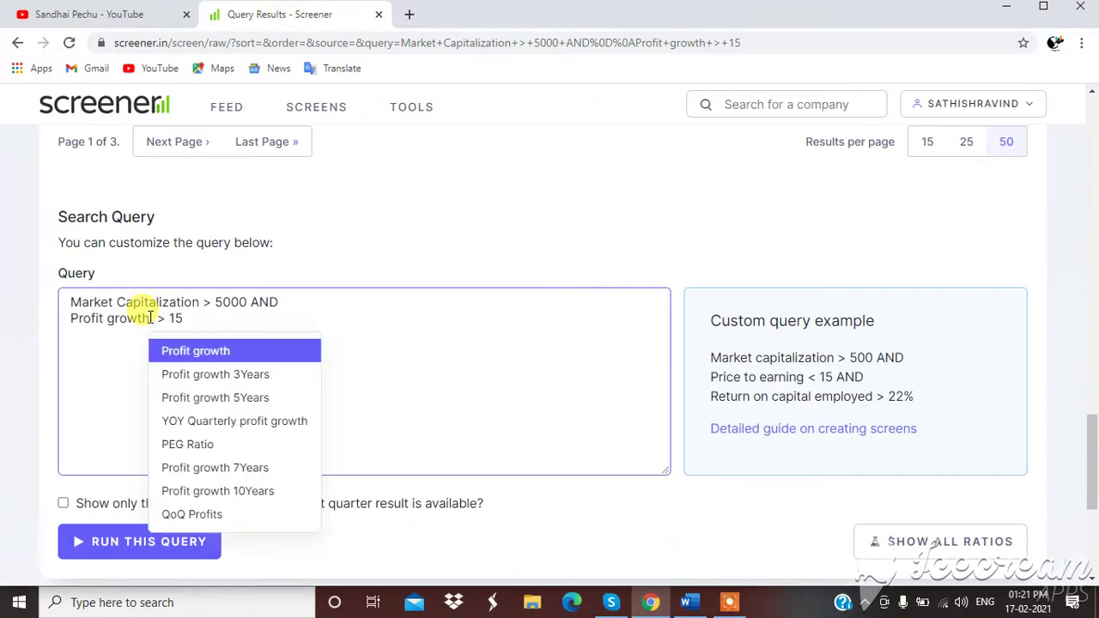
text(5)
click(172, 350)
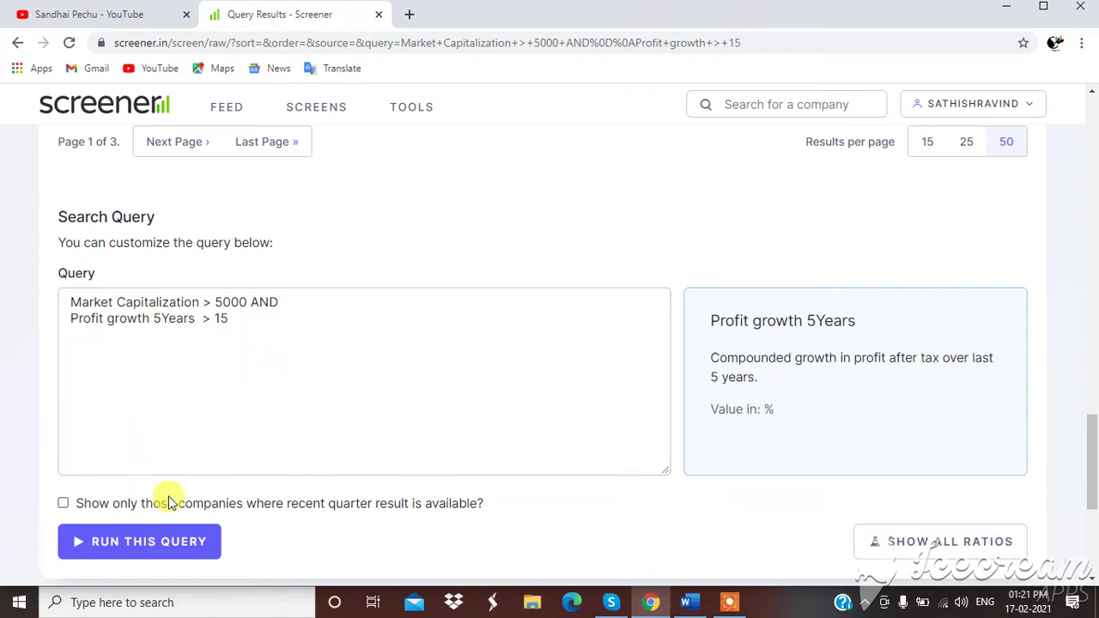
click(166, 535)
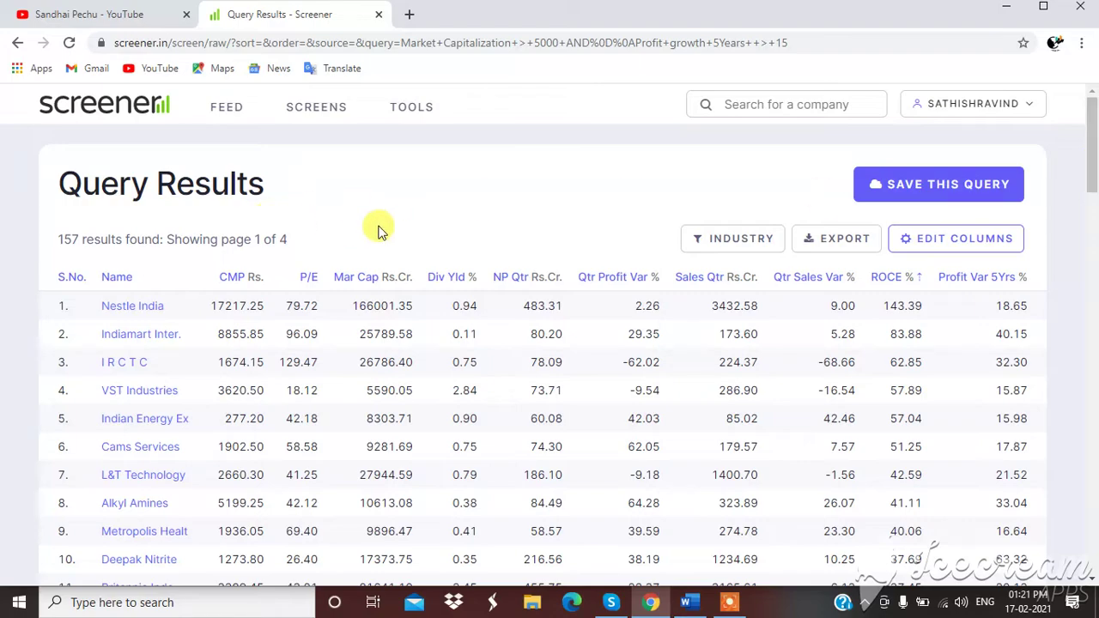
- Add Average return on capital employed 5Years to the query with AND on a new line, and run it
drag(1096, 172, 1059, 515)
click(409, 329)
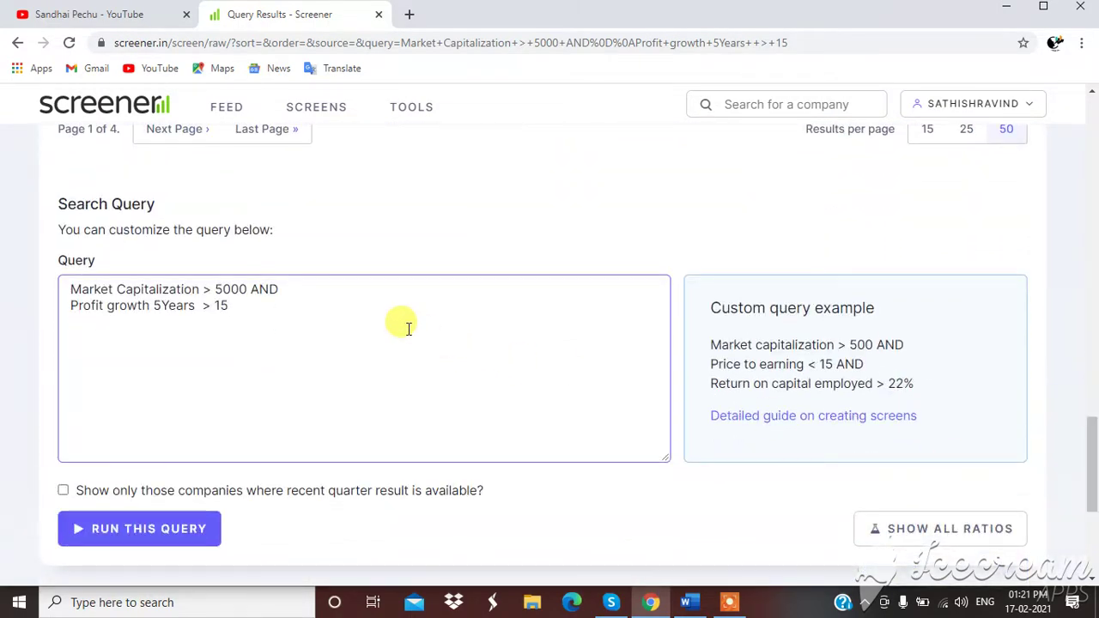
text(AND)
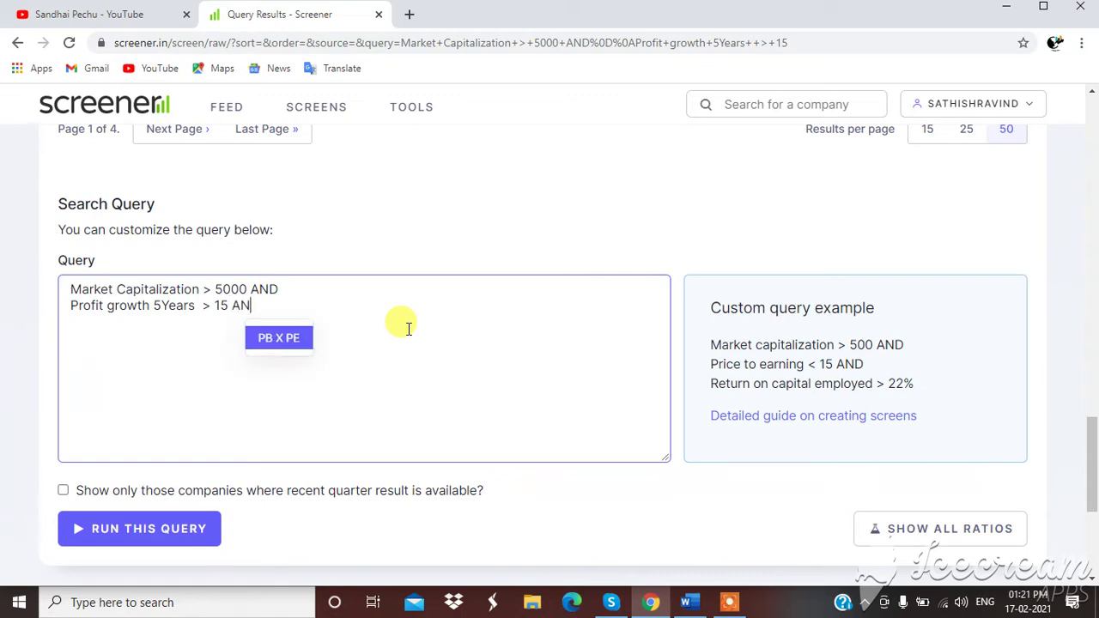
key(Return)
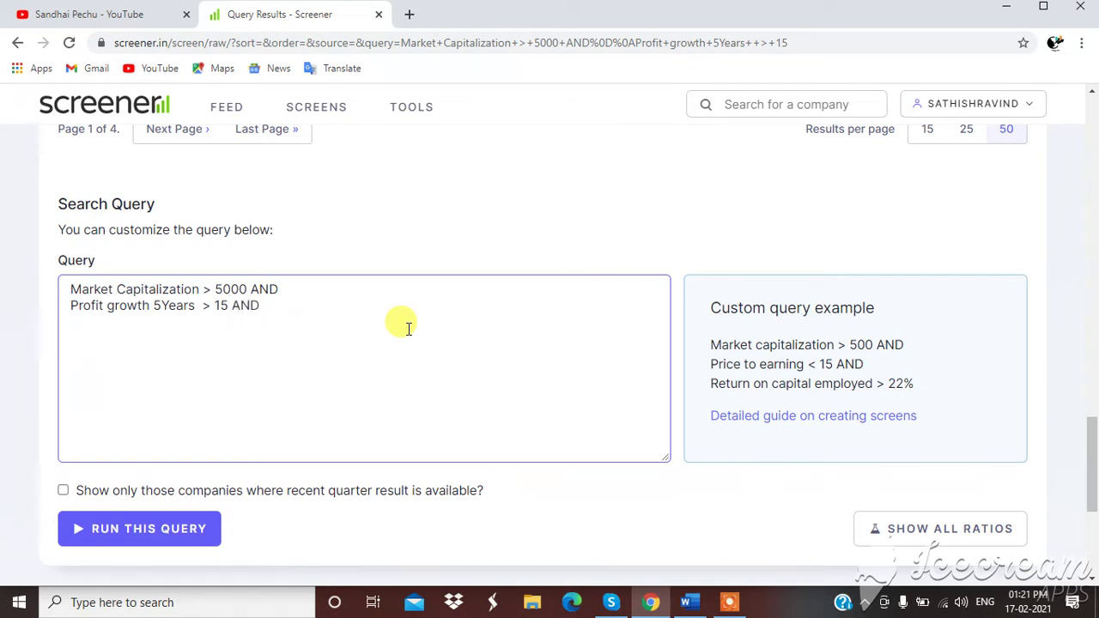
text(avera)
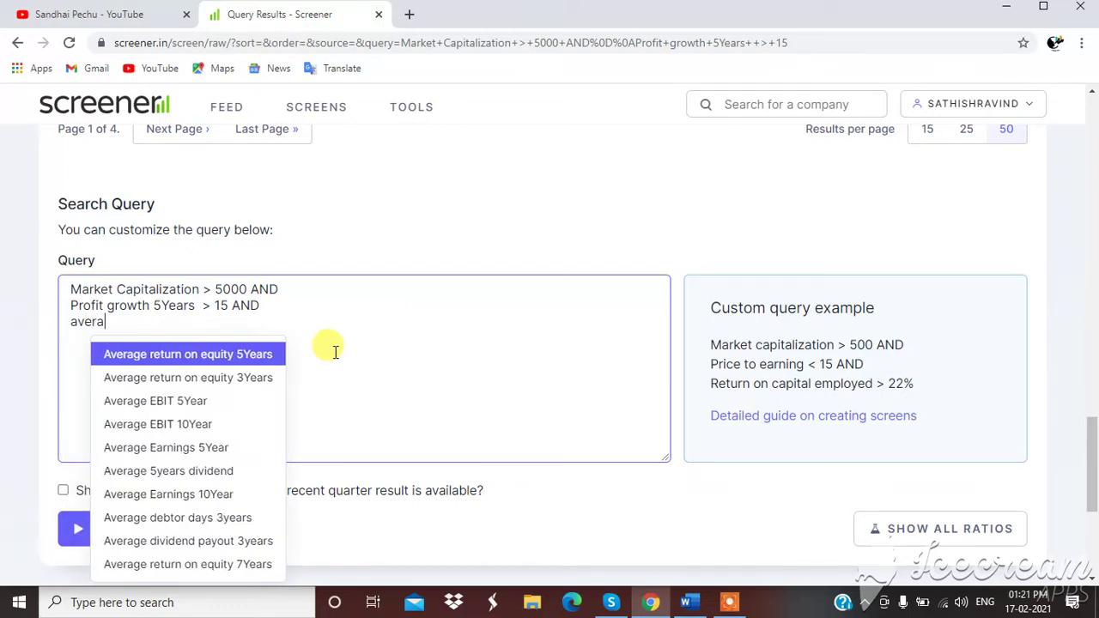
text(ge ret)
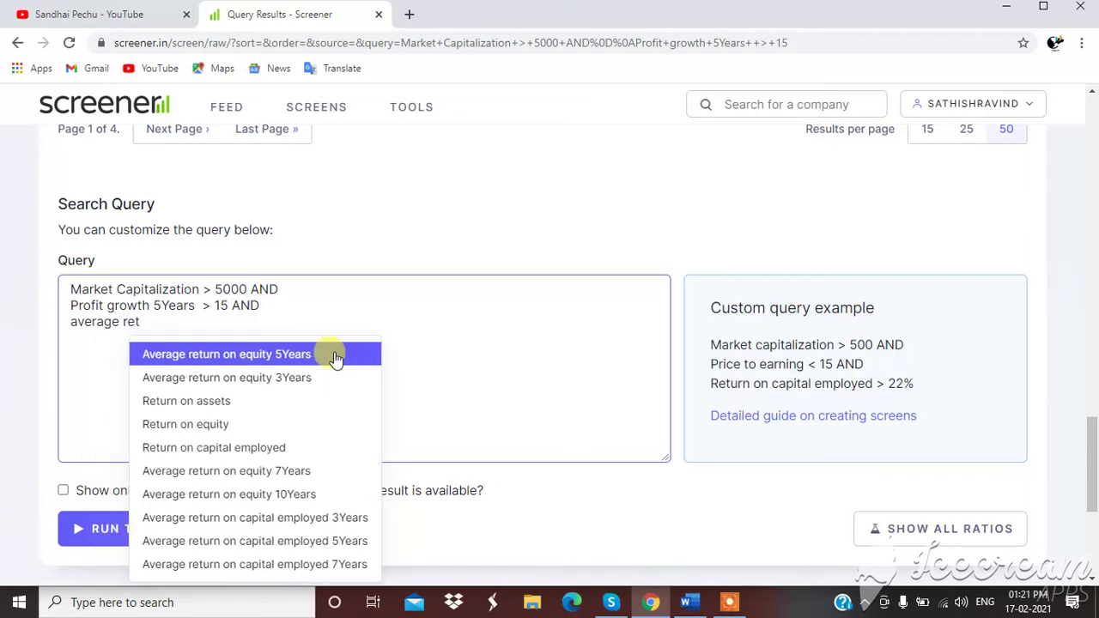
click(315, 541)
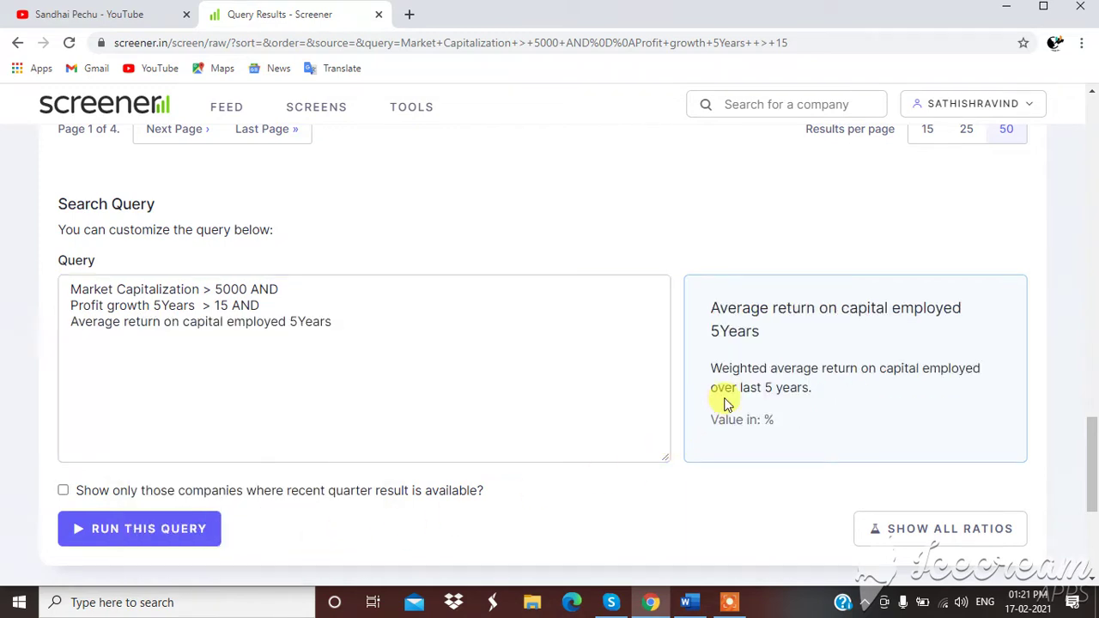
click(496, 343)
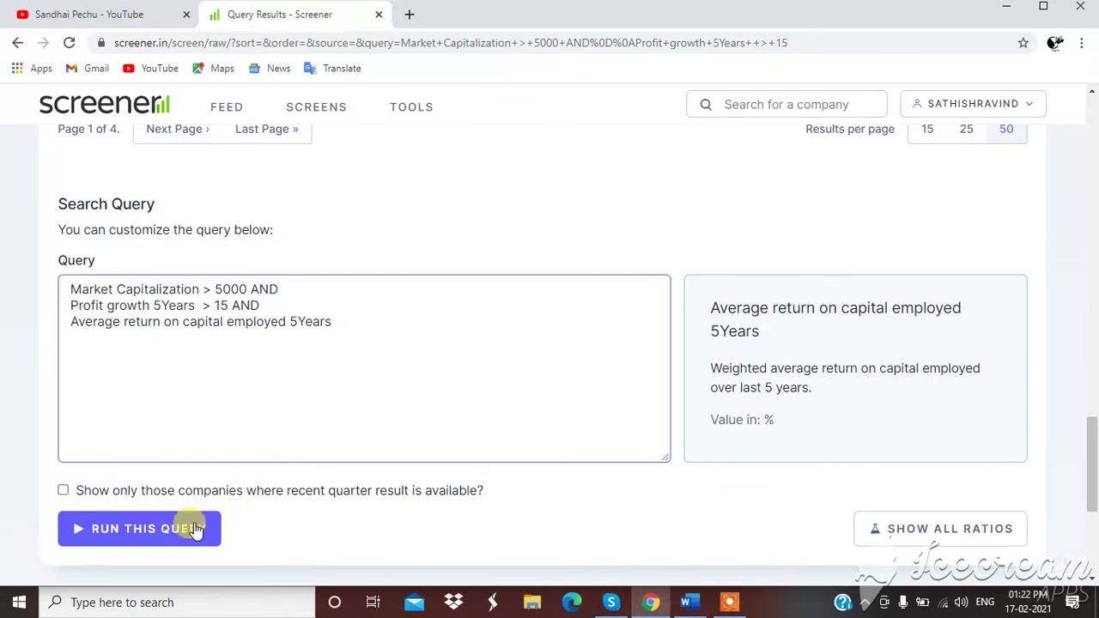
click(196, 530)
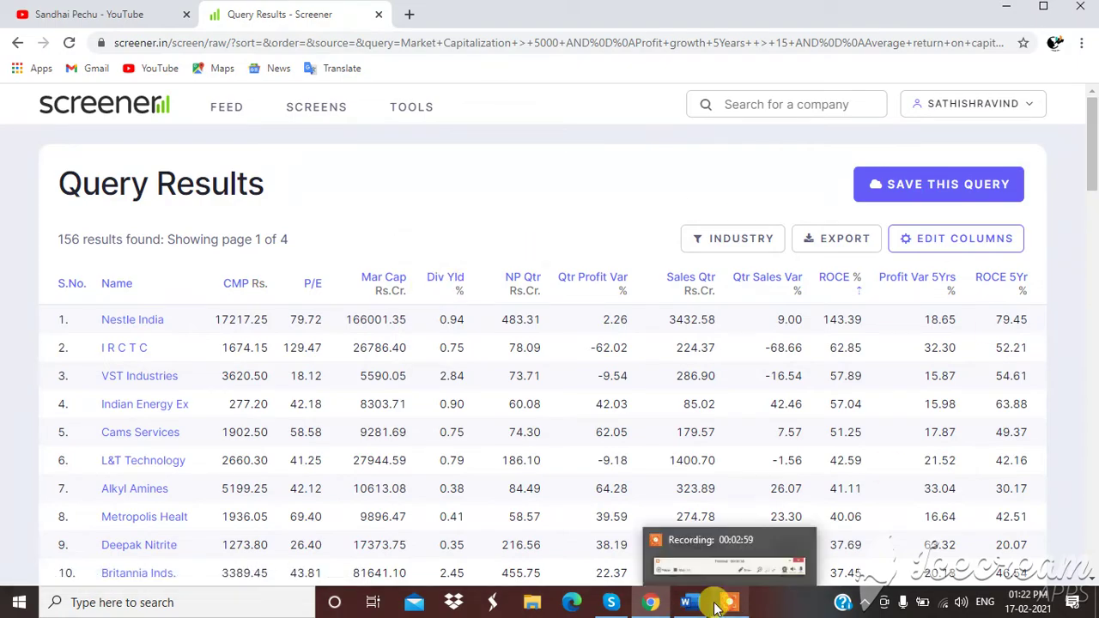
- Add the condition Debt to equity < 1 to the query with AND on a new line, and run it
drag(1096, 164, 1074, 487)
click(517, 336)
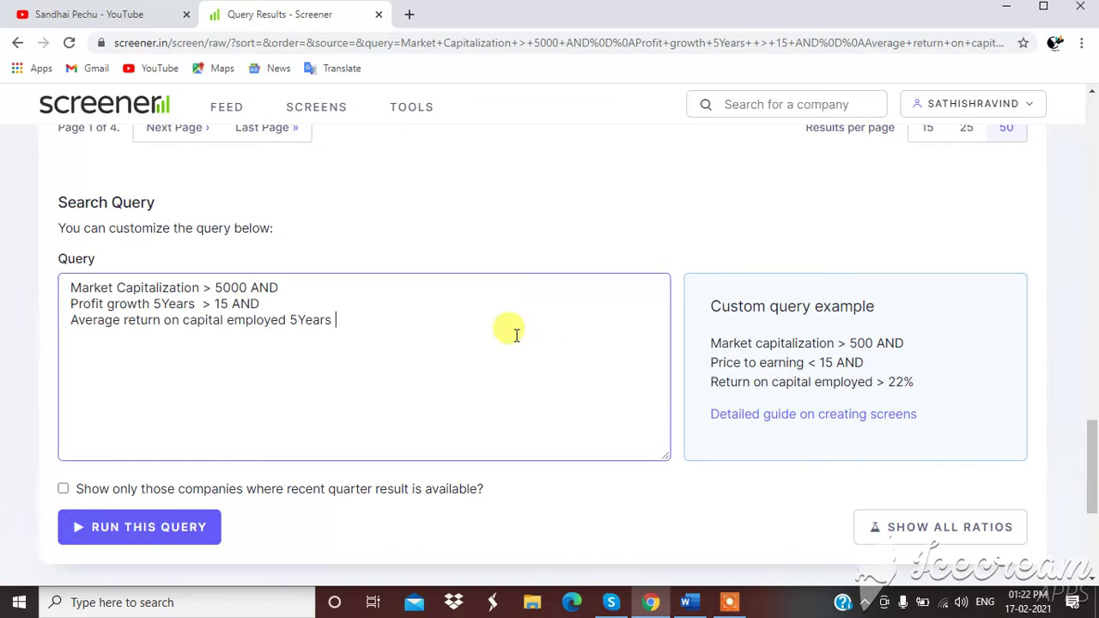
text(AND)
key(Return)
text(debt)
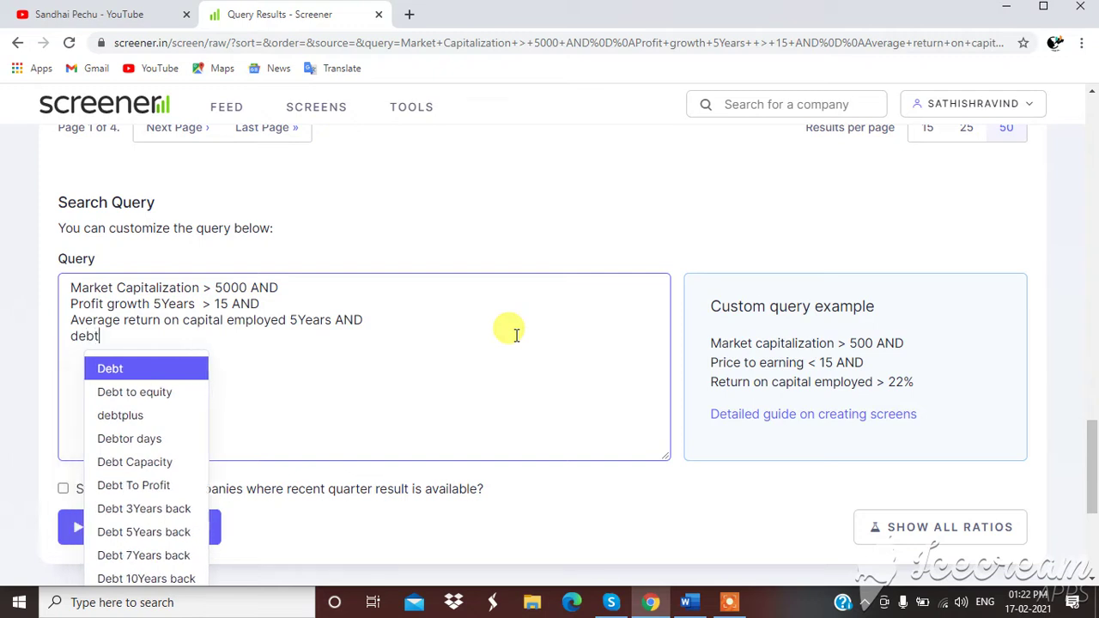
click(197, 395)
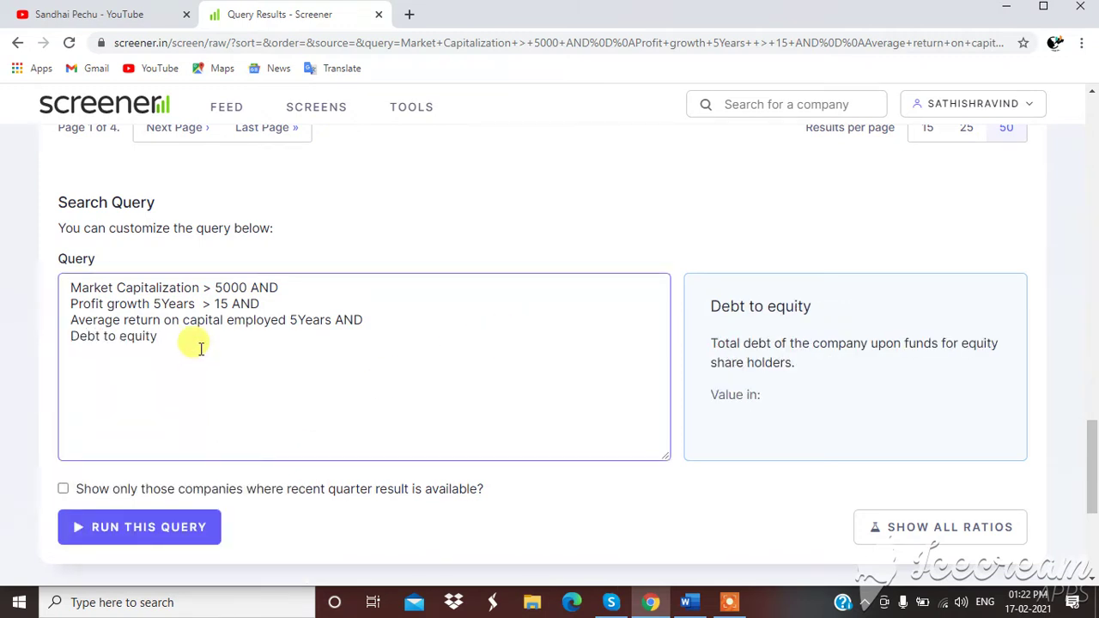
text(< 1)
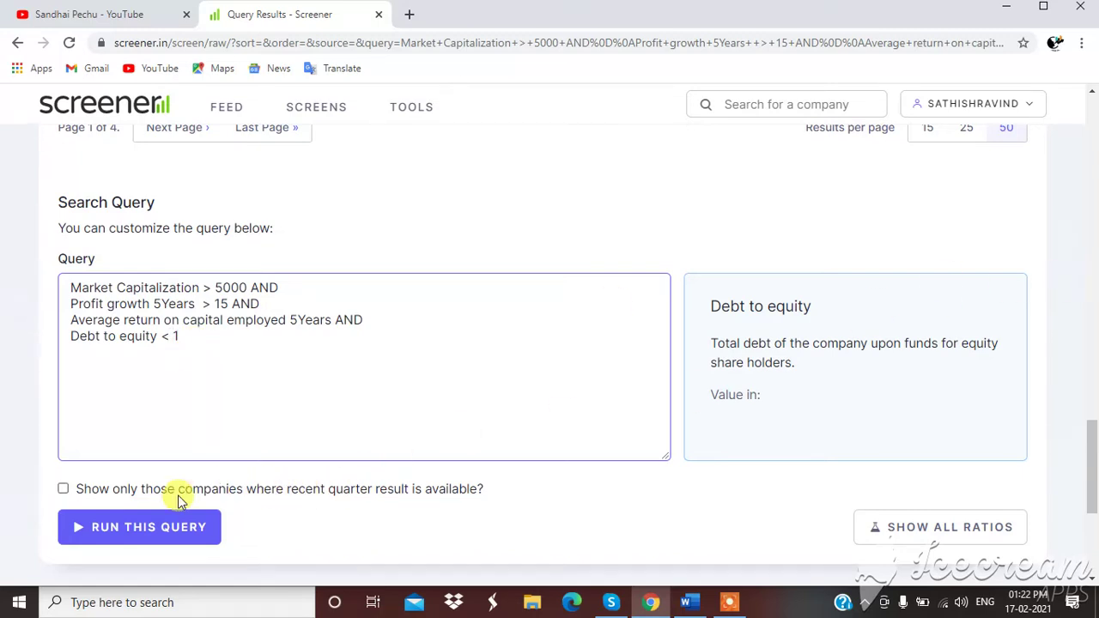
click(164, 517)
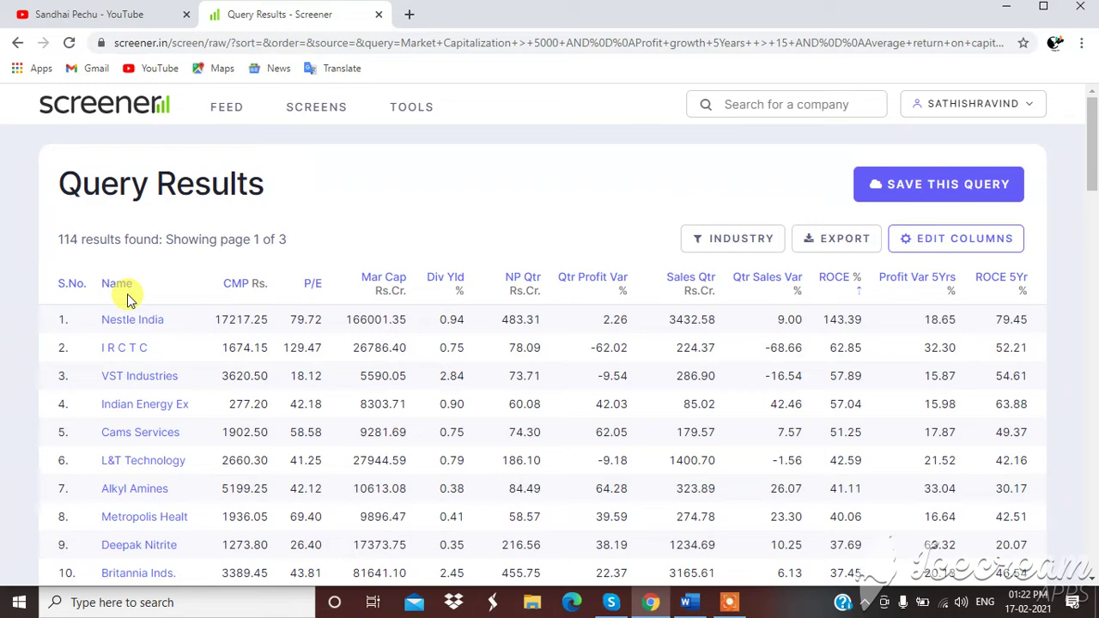
- Sort the query results alphabetically by company name and look through the listed companies
click(127, 294)
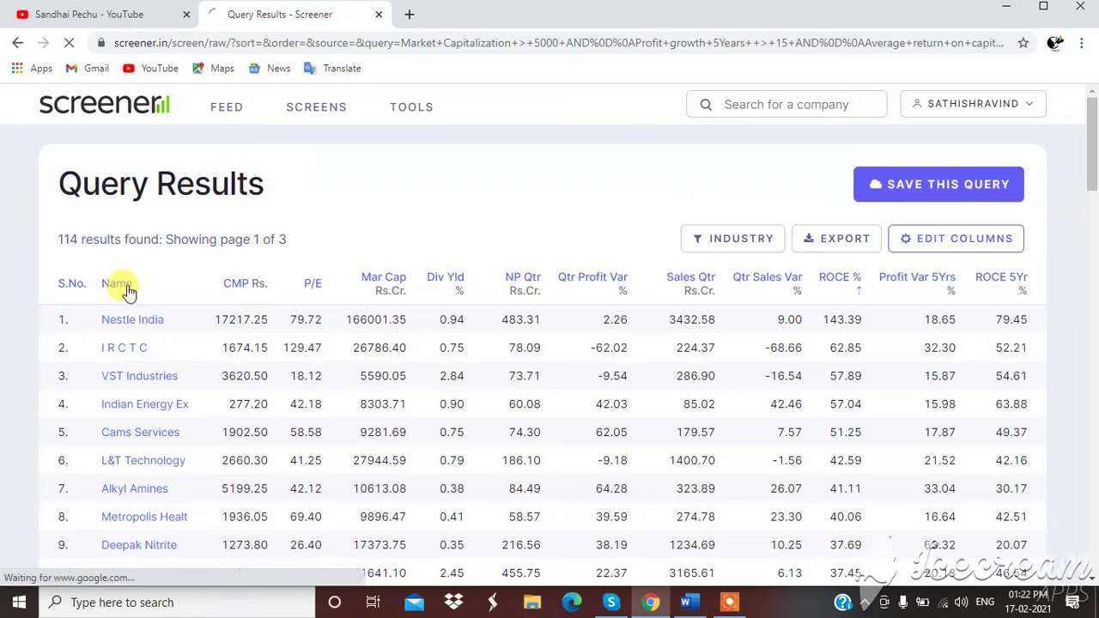
click(125, 290)
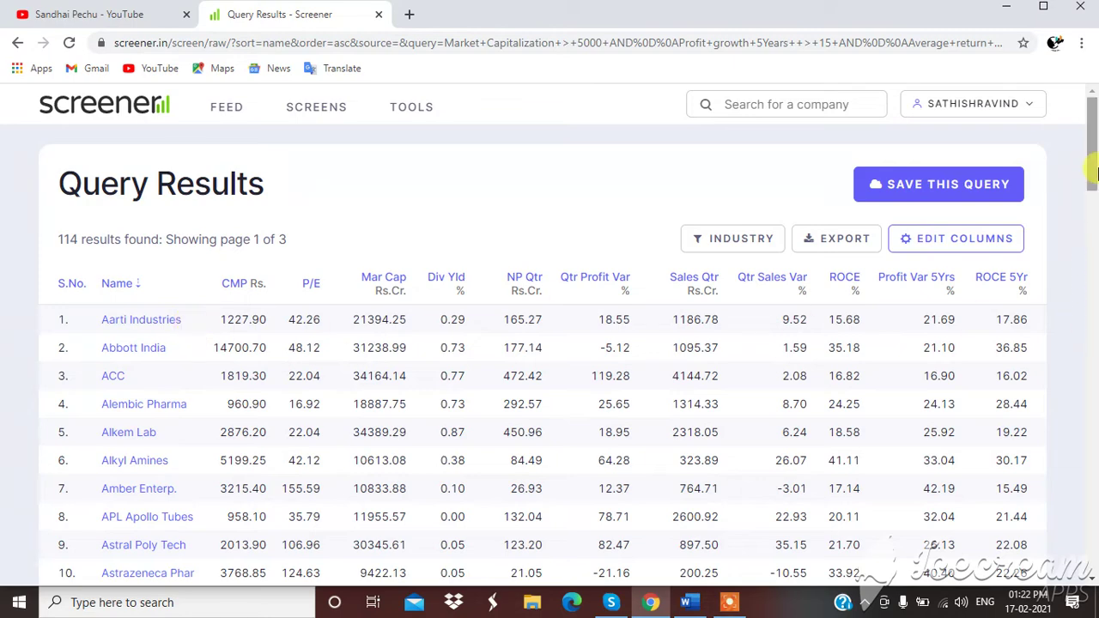
drag(1092, 166, 1093, 237)
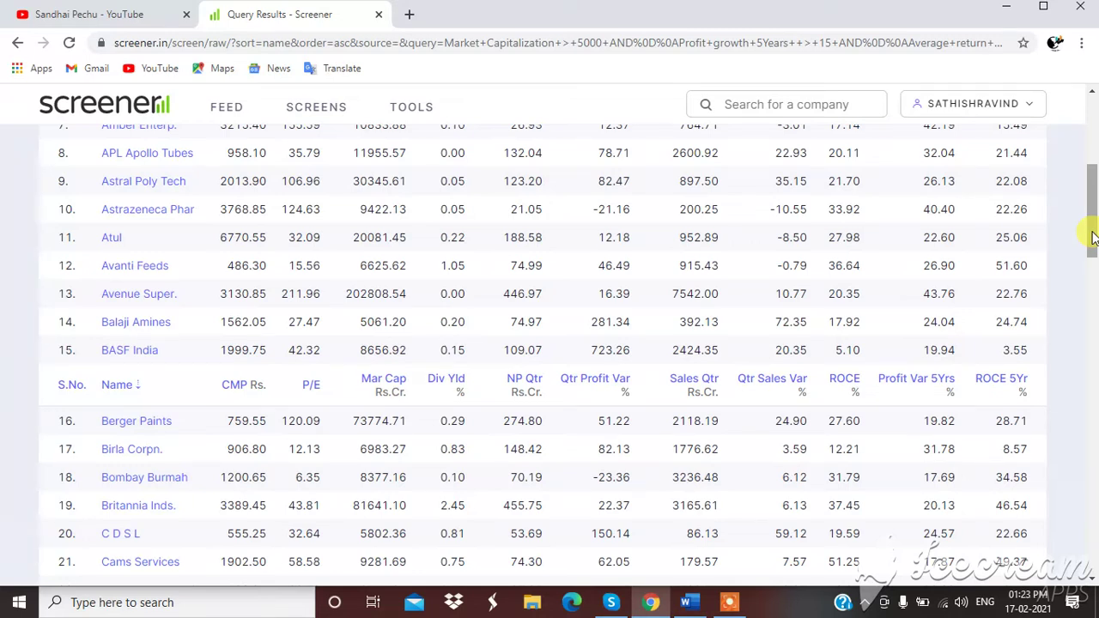
drag(1093, 237, 1092, 288)
click(729, 602)
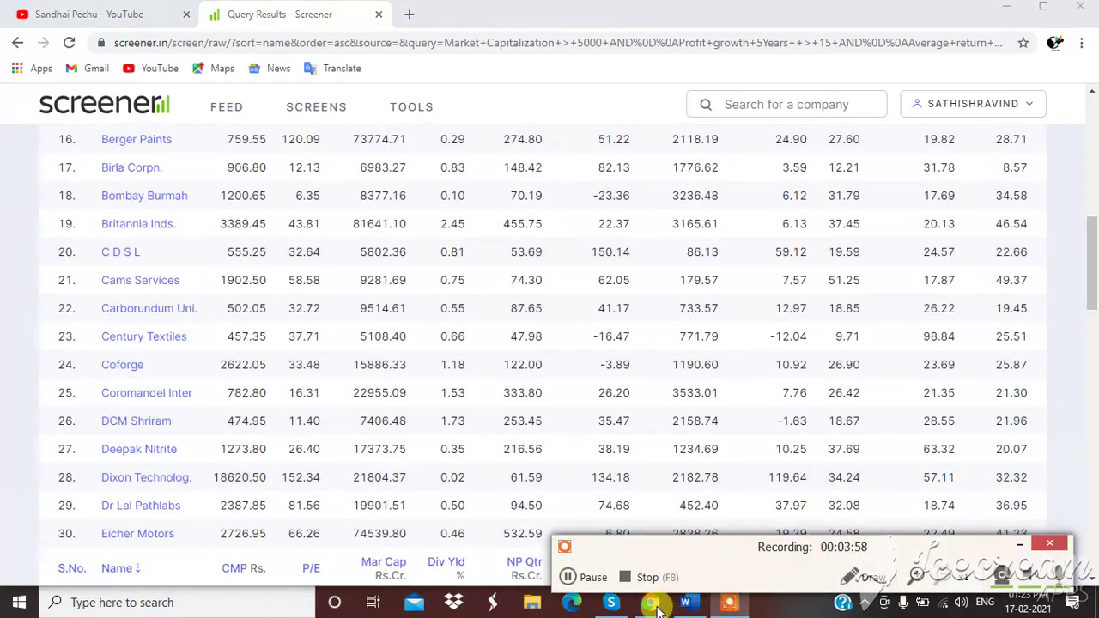
- Complete the Average return on capital employed 5Years condition in the query with > 15 and rerun the query
scroll(1093, 341, down, 15)
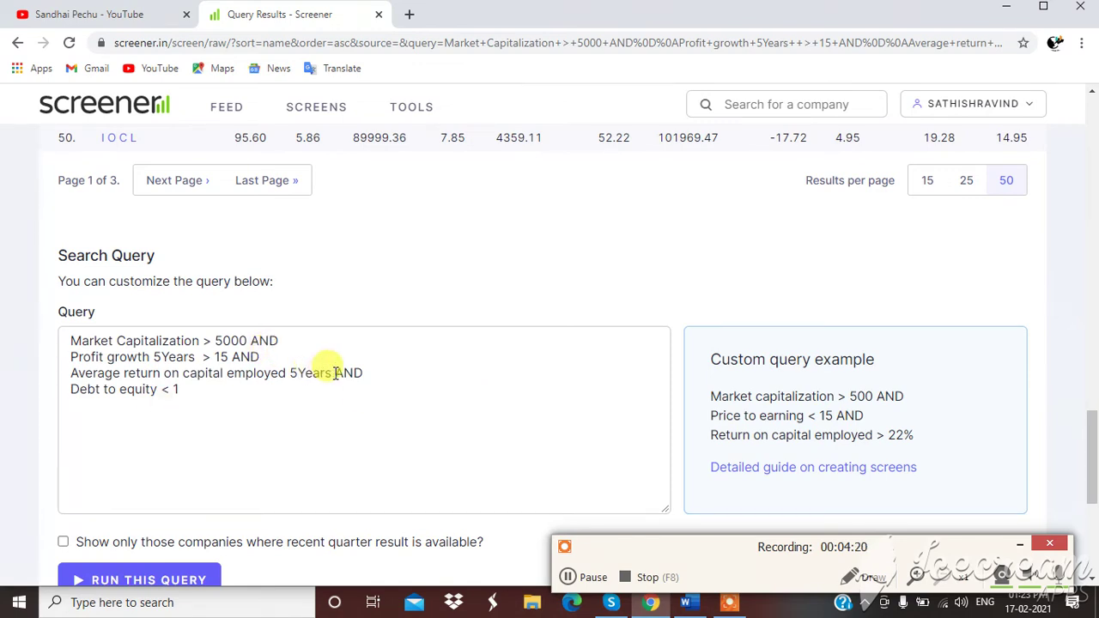
click(335, 408)
text(> 15)
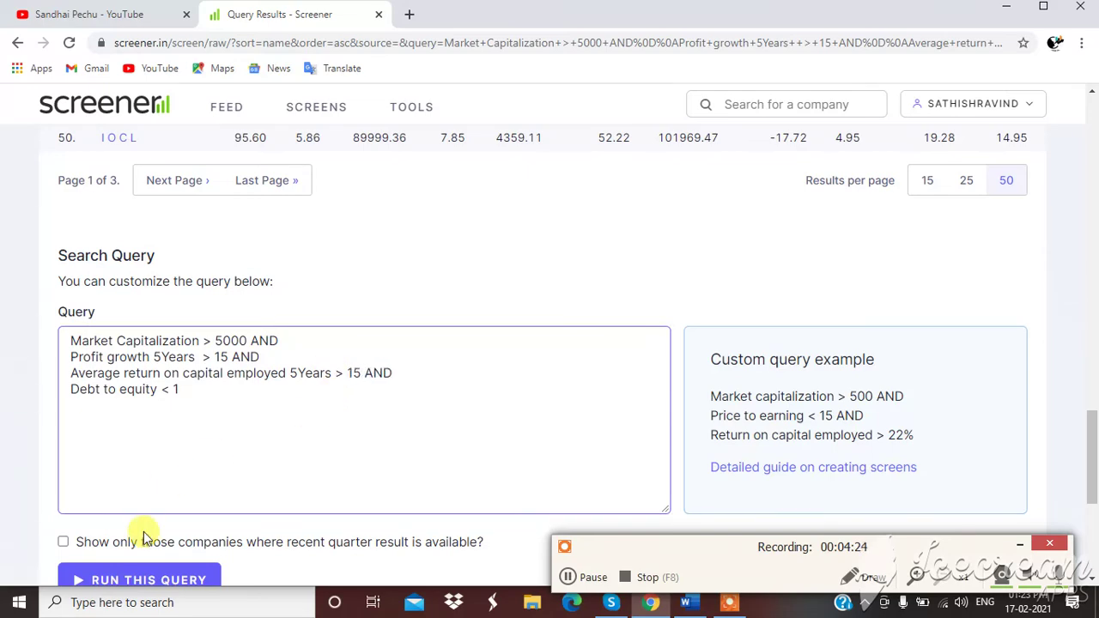
click(138, 582)
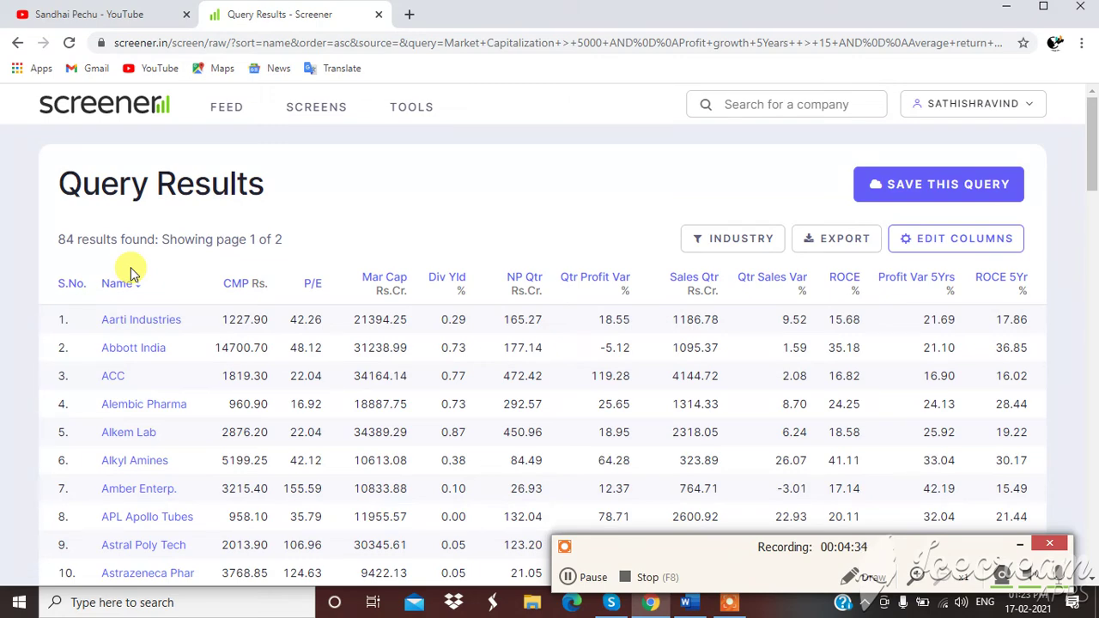
- Lower the query's Market Capitalization threshold to > 1000 and rerun the query
click(1091, 353)
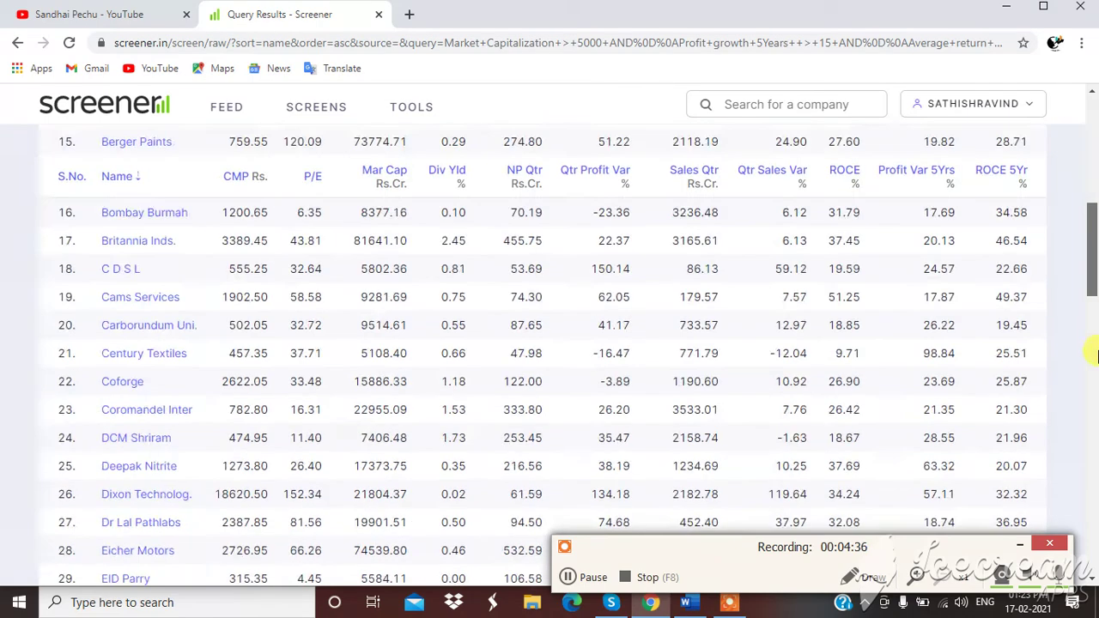
drag(1091, 353, 1090, 444)
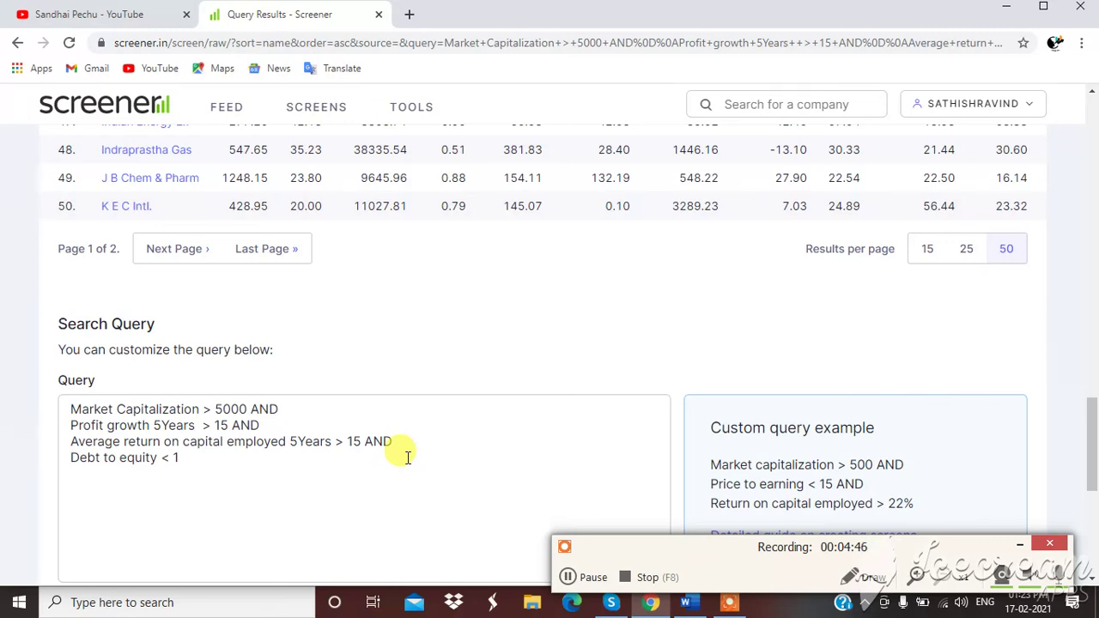
click(214, 409)
key(Delete)
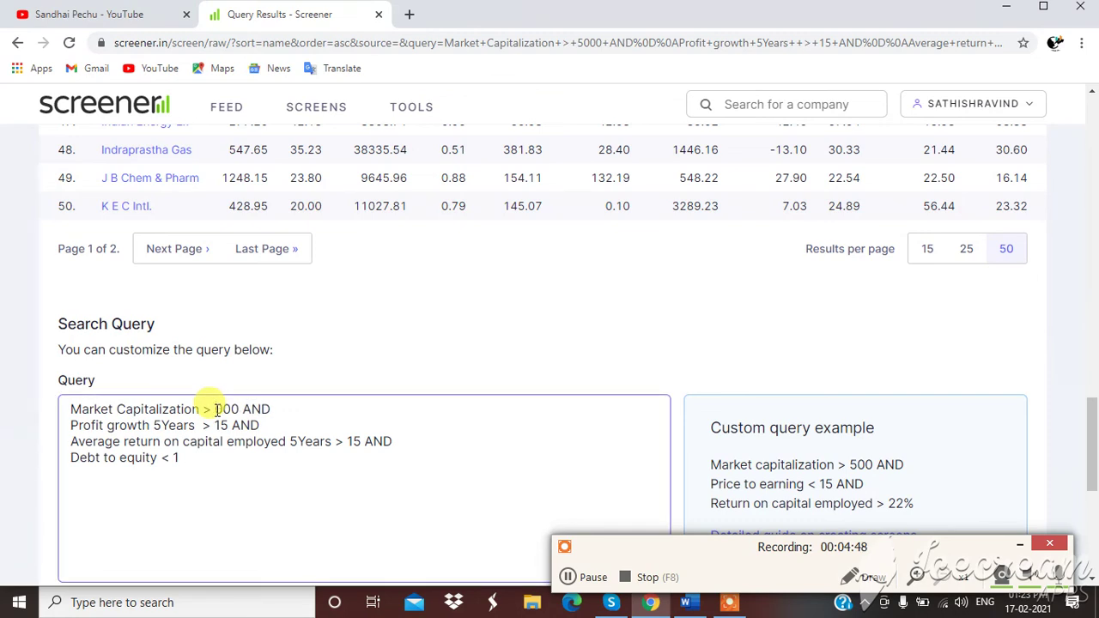
text(1)
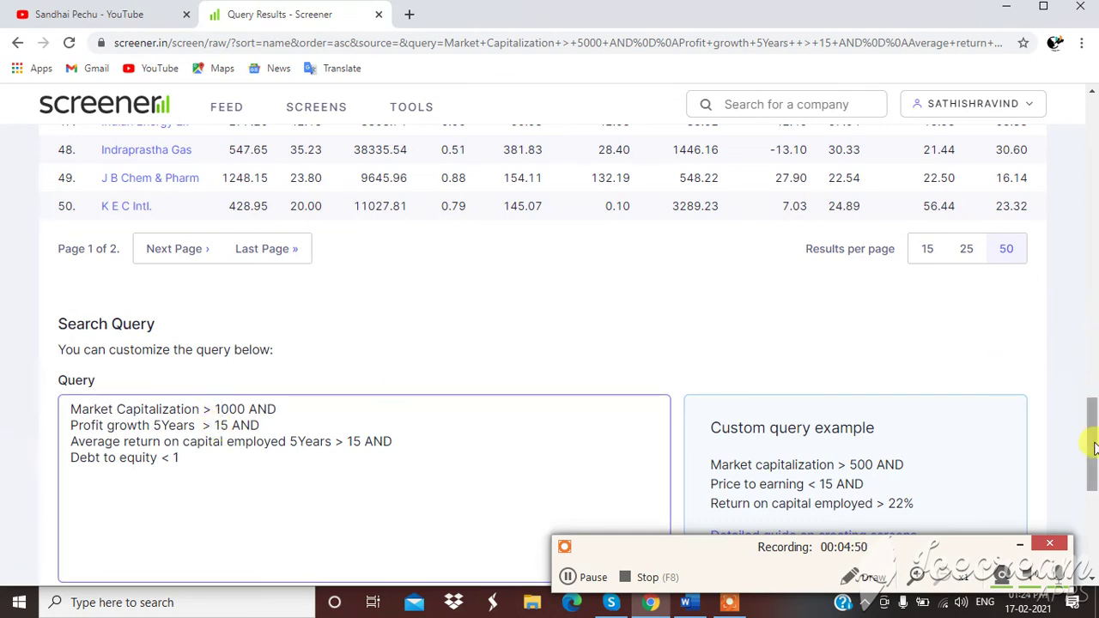
scroll(1095, 447, down, 1)
click(199, 583)
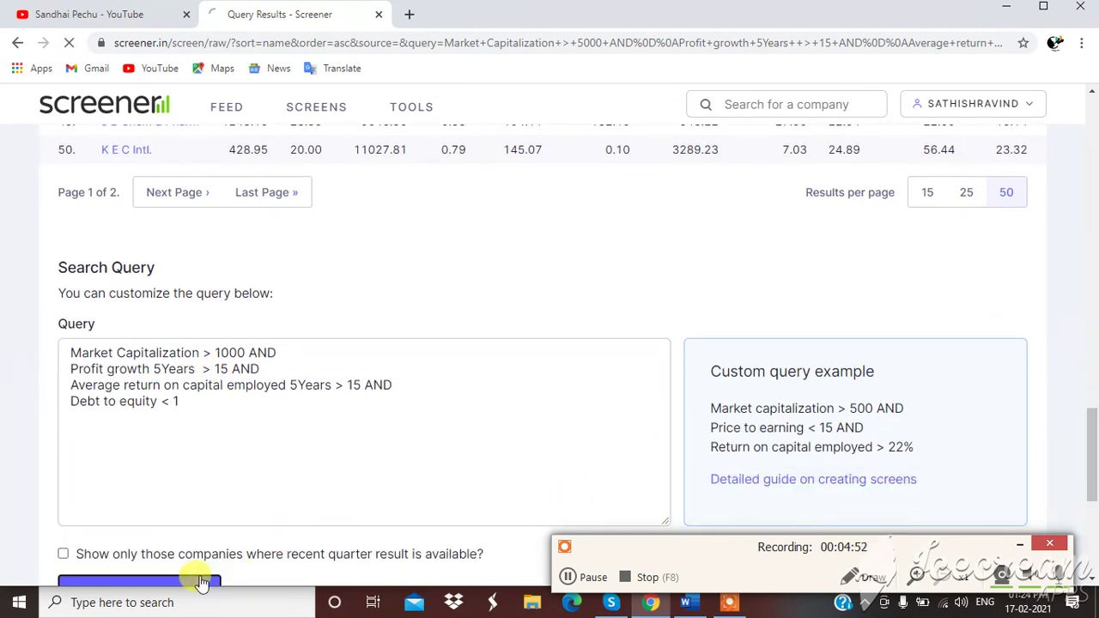